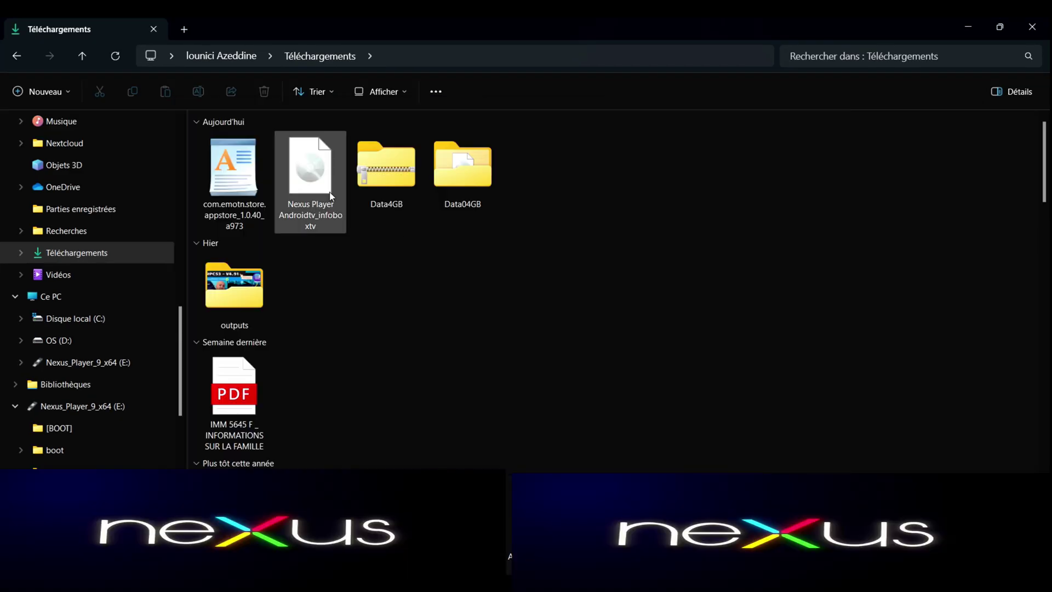
Examine the Data4GB archive's extraction option and the contents of the extracted Data04GB folder in Téléchargements.
mouse_move(286, 187)
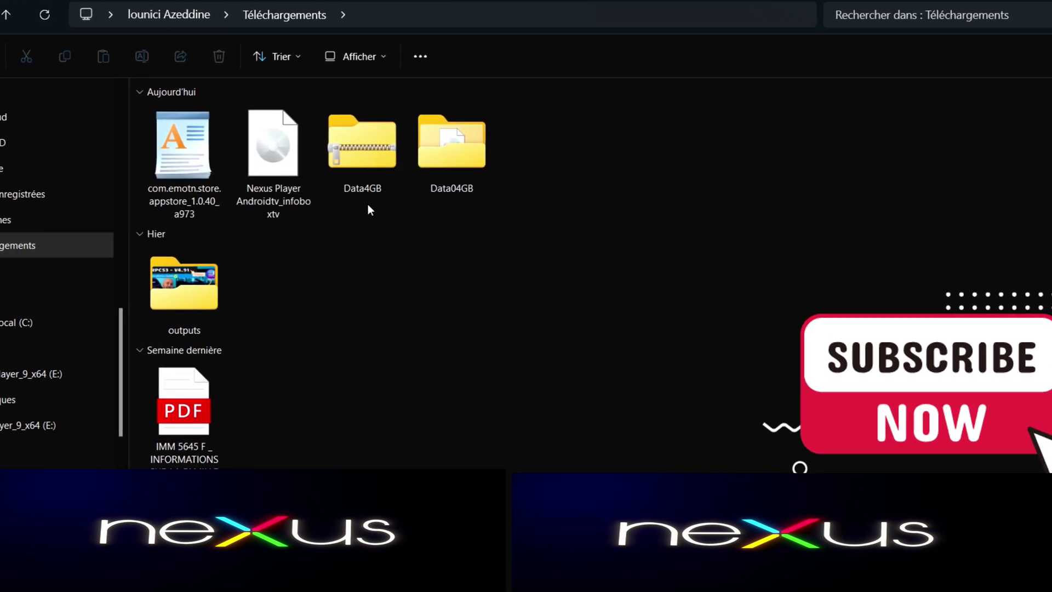
mouse_move(376, 196)
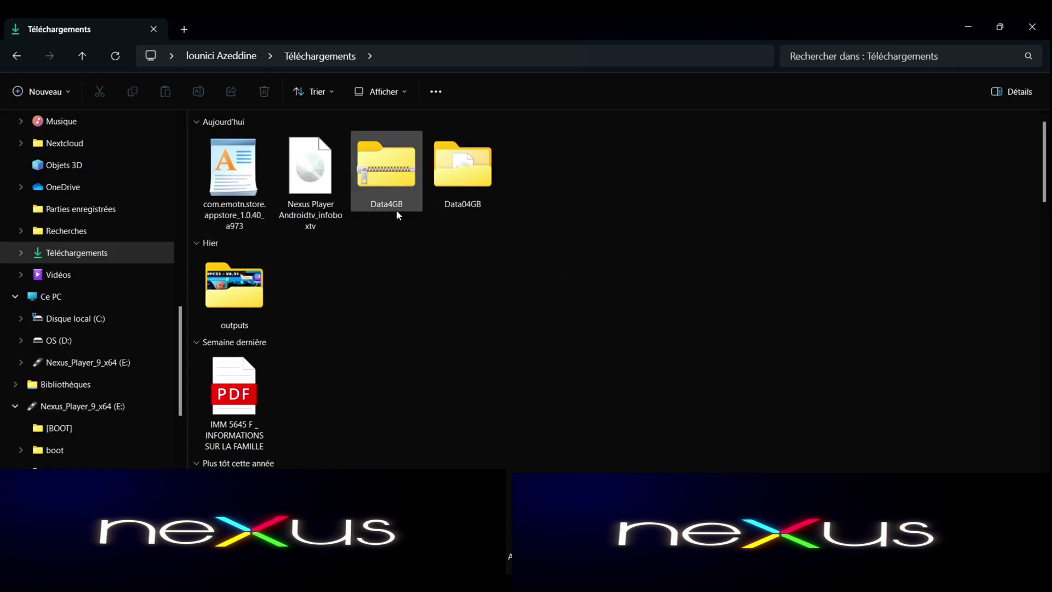
right_click(386, 177)
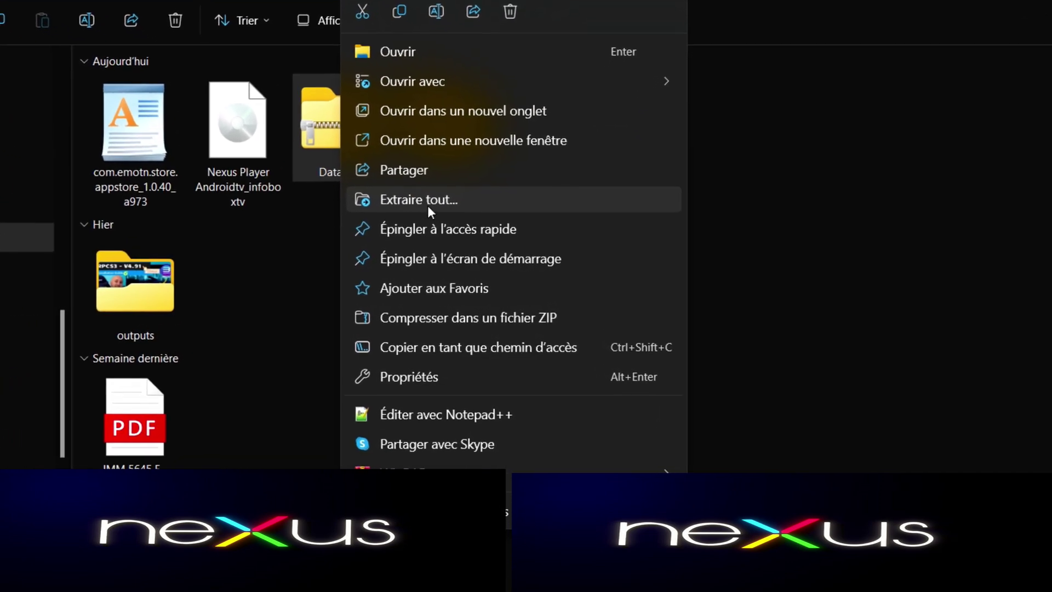
left_click(740, 200)
left_click(455, 139)
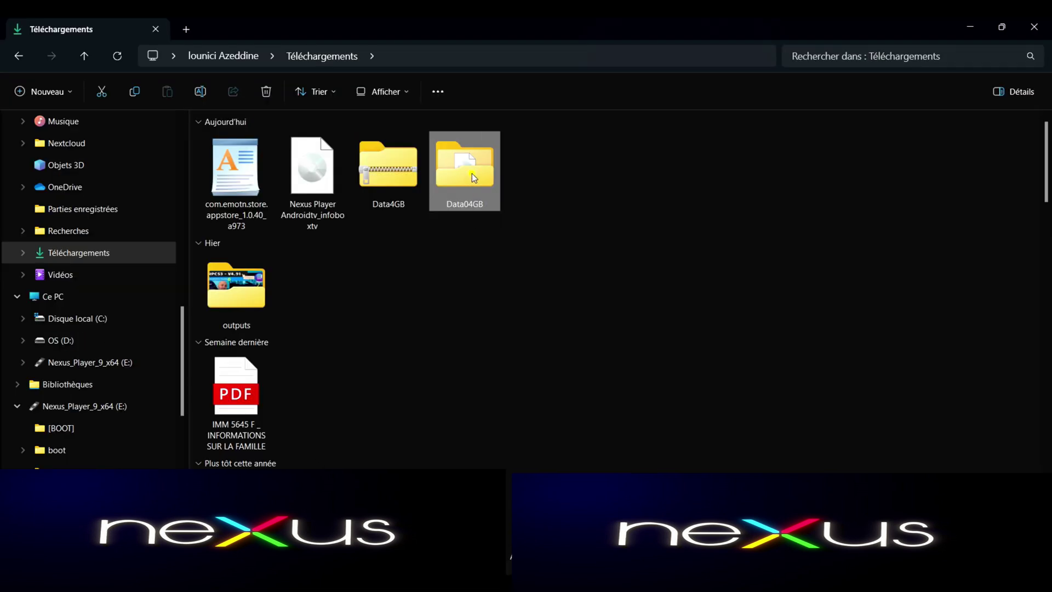
double_click(472, 173)
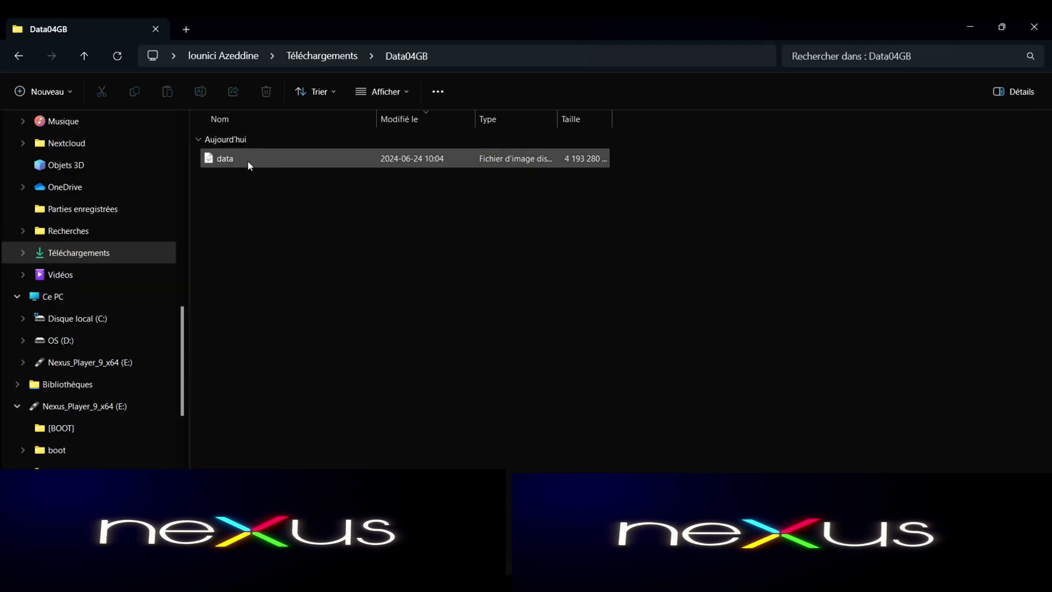
left_click(19, 56)
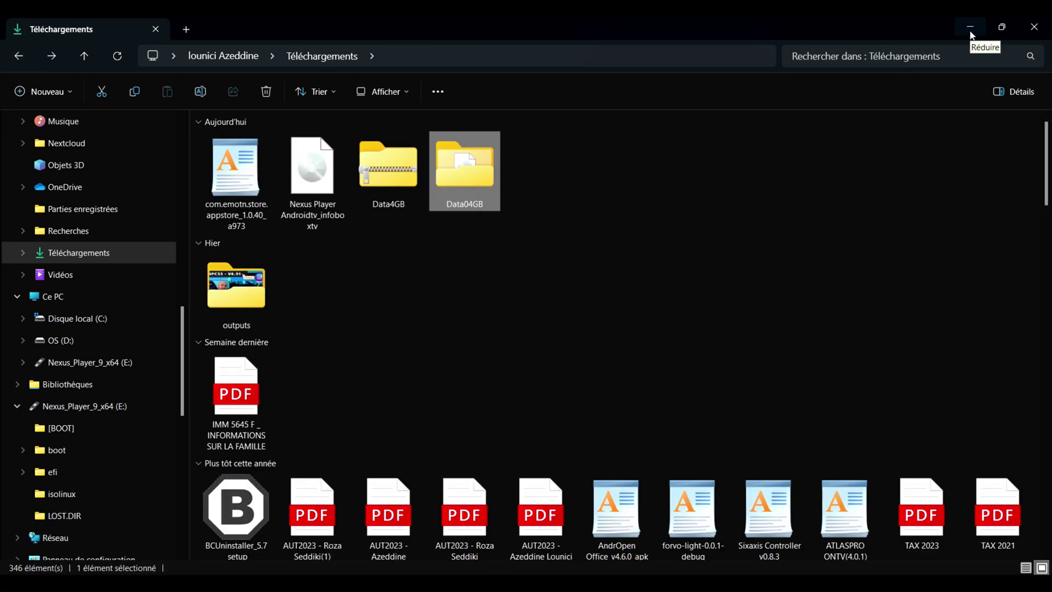
Minimise the file window and launch Rufus, moving its window aside on the desktop.
left_click(970, 27)
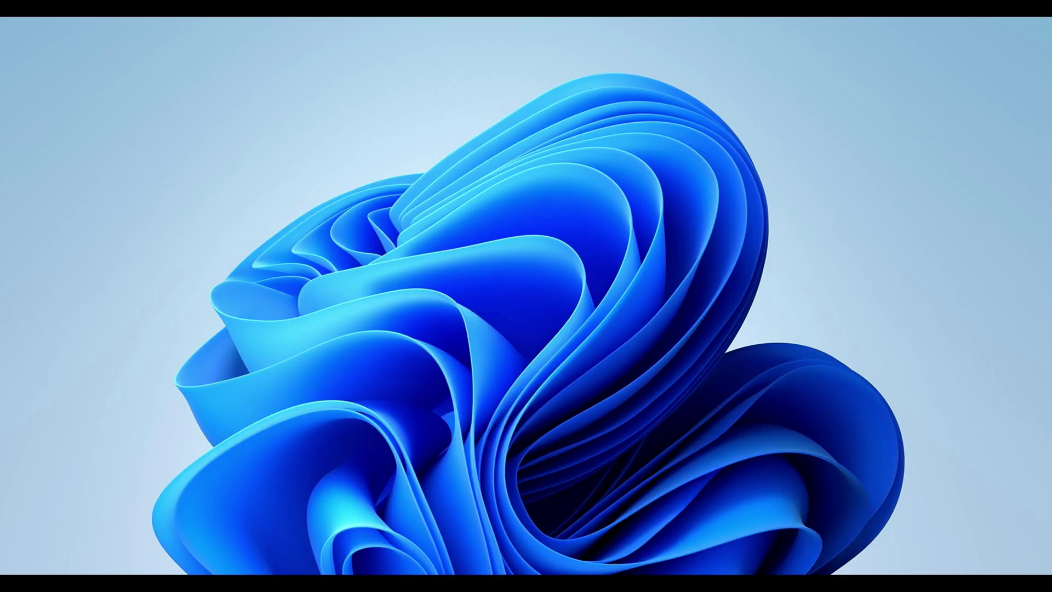
key("super")
type("ru")
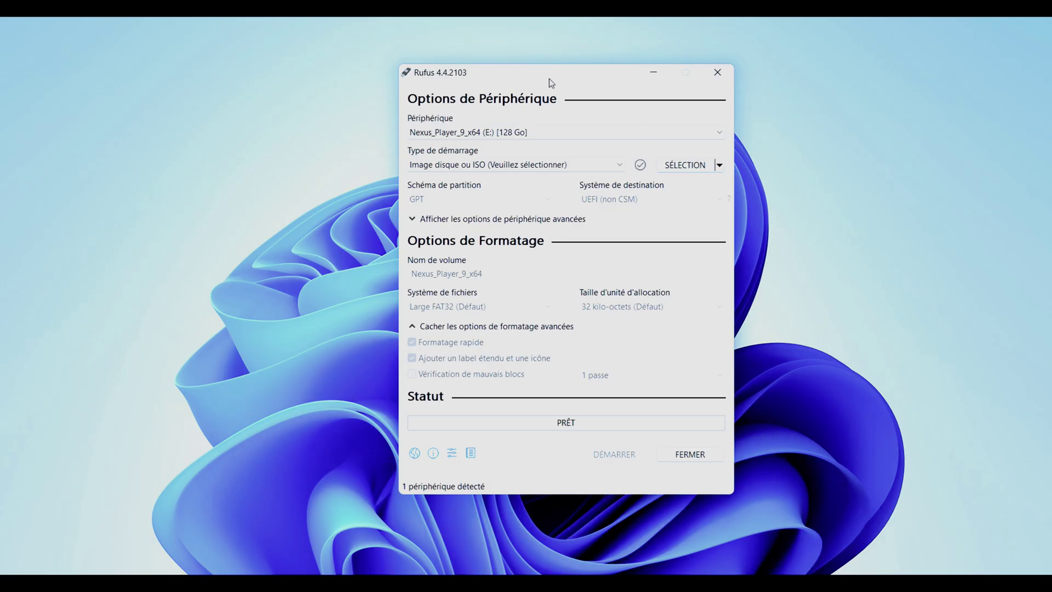
left_click_drag(549, 81, 415, 81)
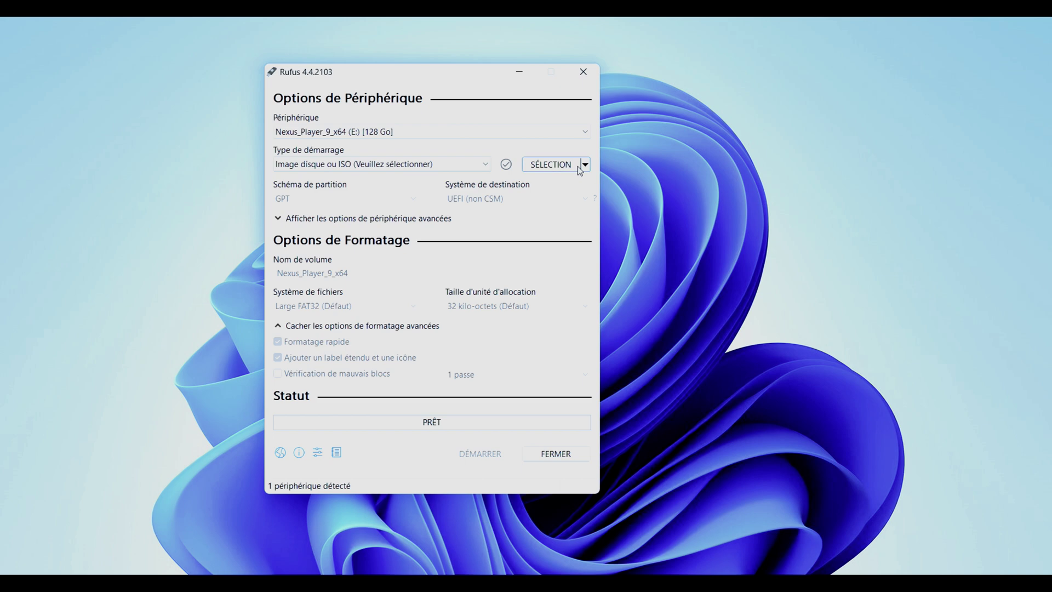
Load the Nexus Player Androidtv_infoboxtv disk image from Téléchargements as the boot image.
left_click(577, 165)
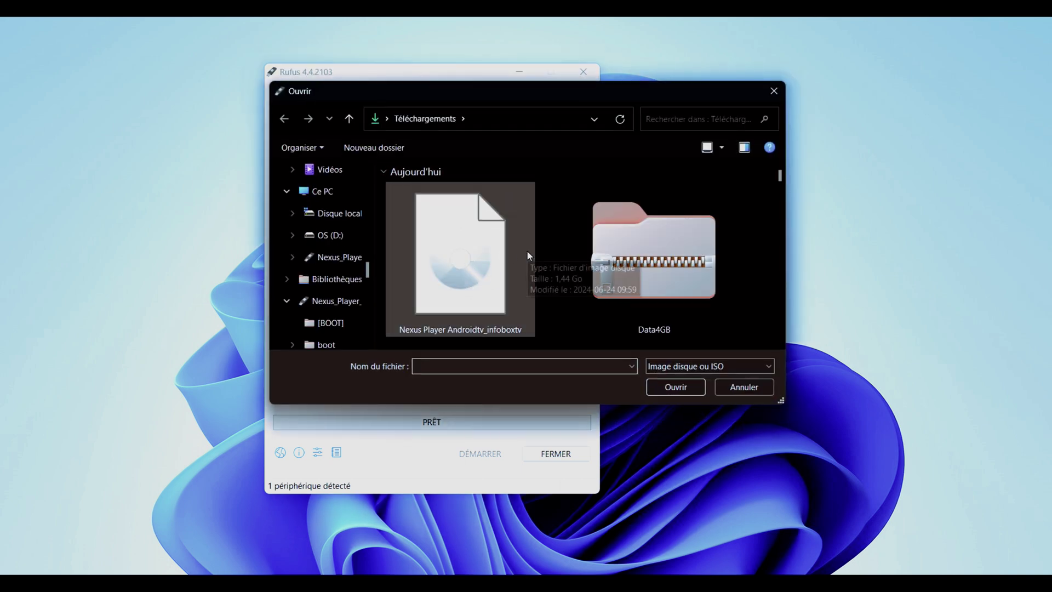
scroll(527, 251, "down", 3)
scroll(528, 249, "up", 2)
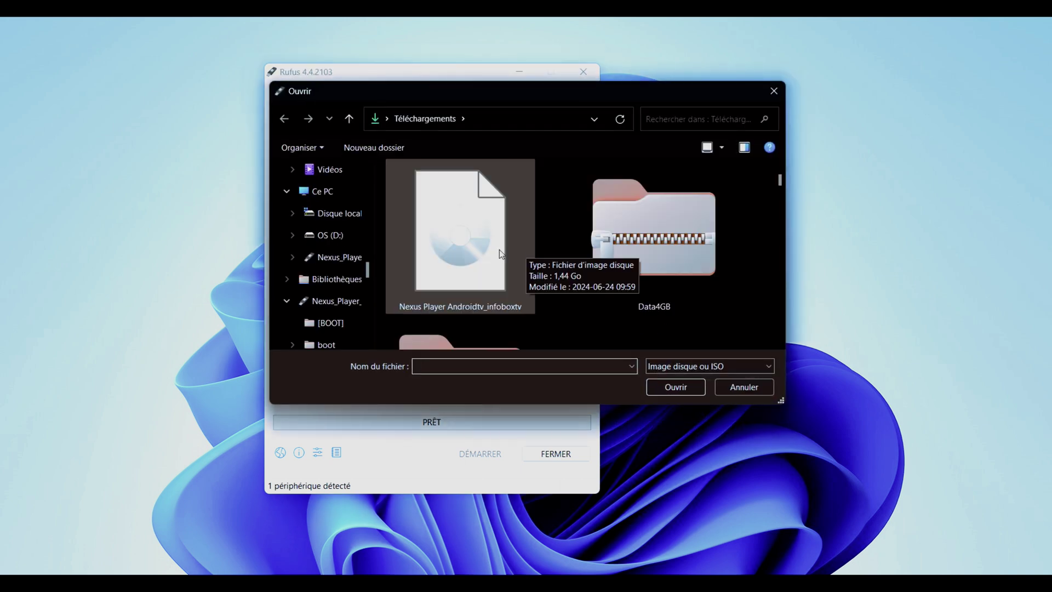
left_click(468, 245)
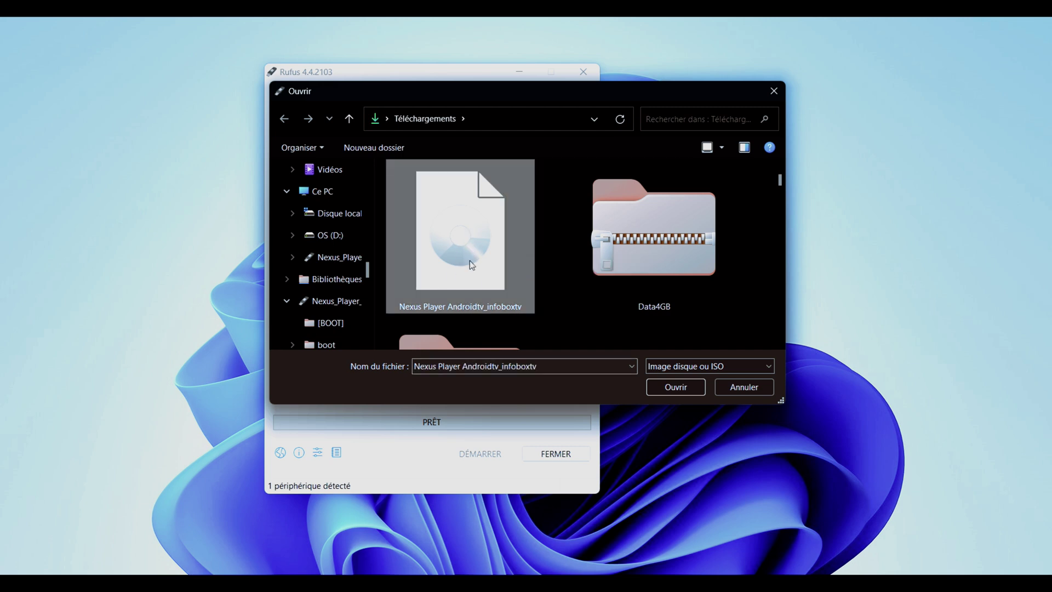
left_click(665, 386)
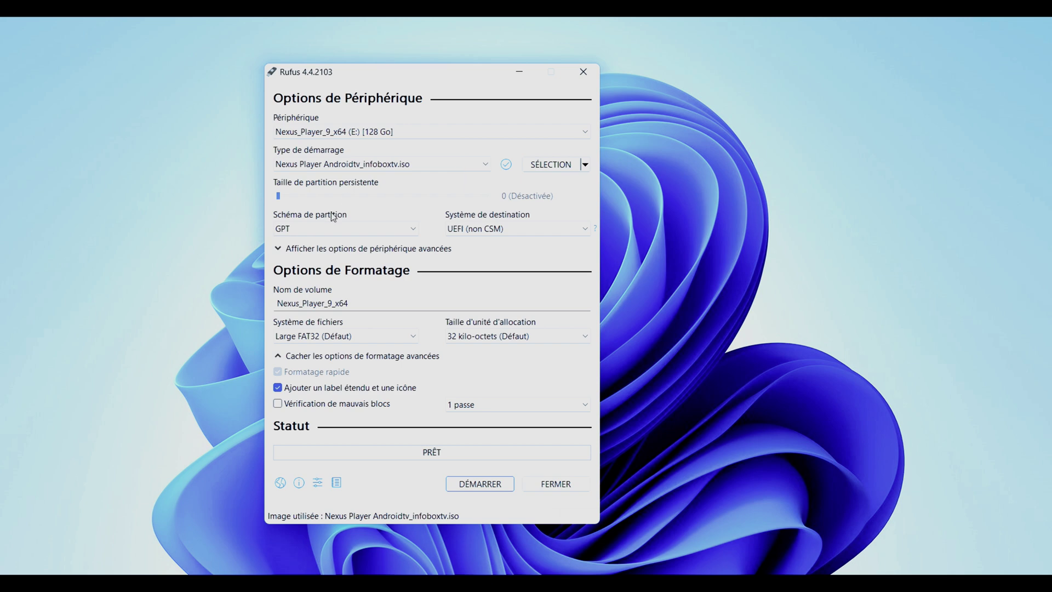
Choose GPT as the partition scheme and UEFI (non CSM) as the target system.
left_click(355, 229)
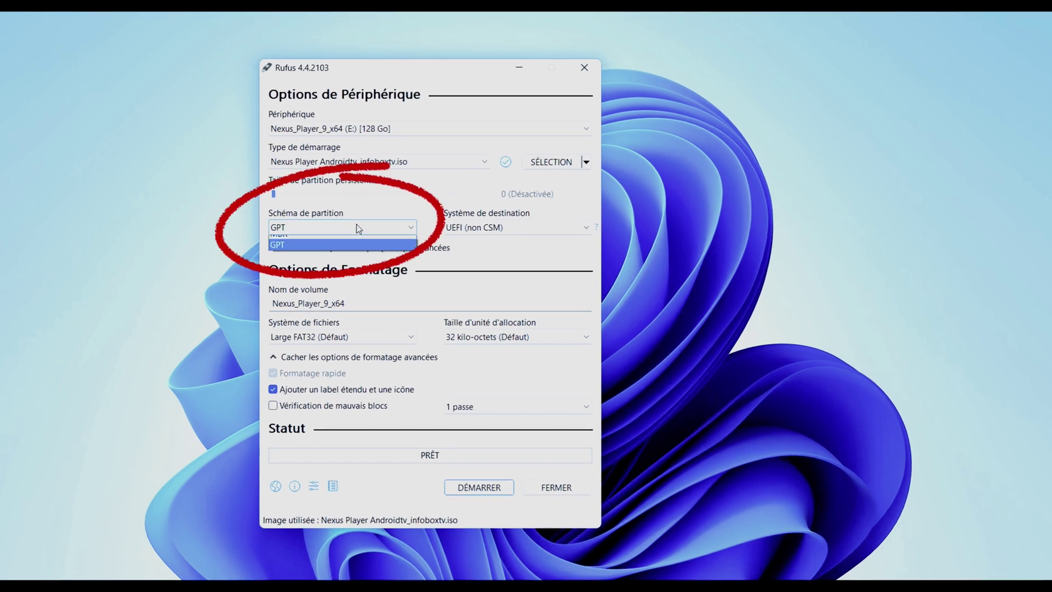
left_click(319, 232)
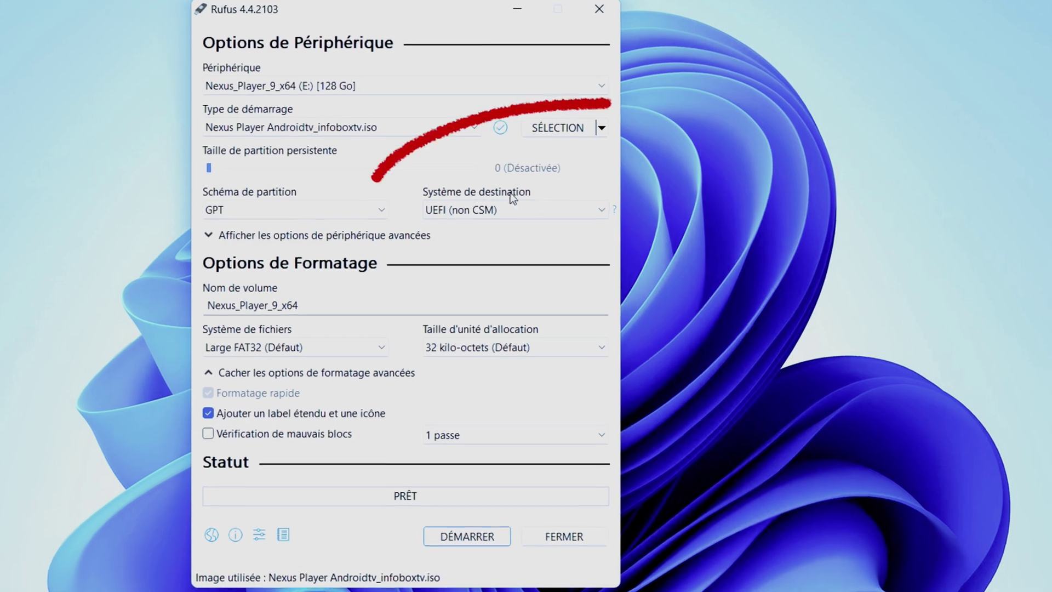
left_click(577, 210)
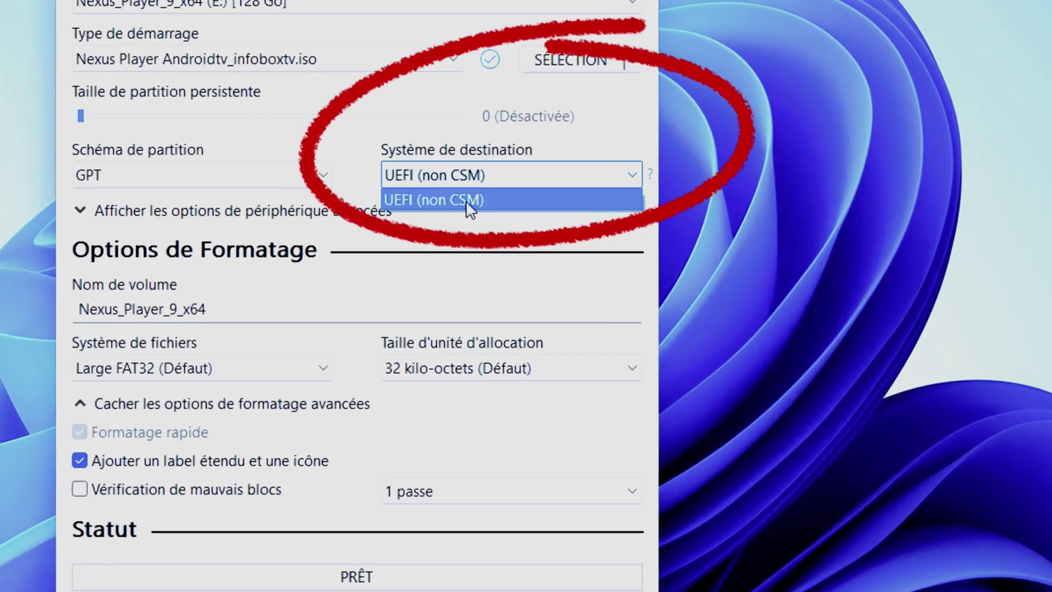
left_click(408, 207)
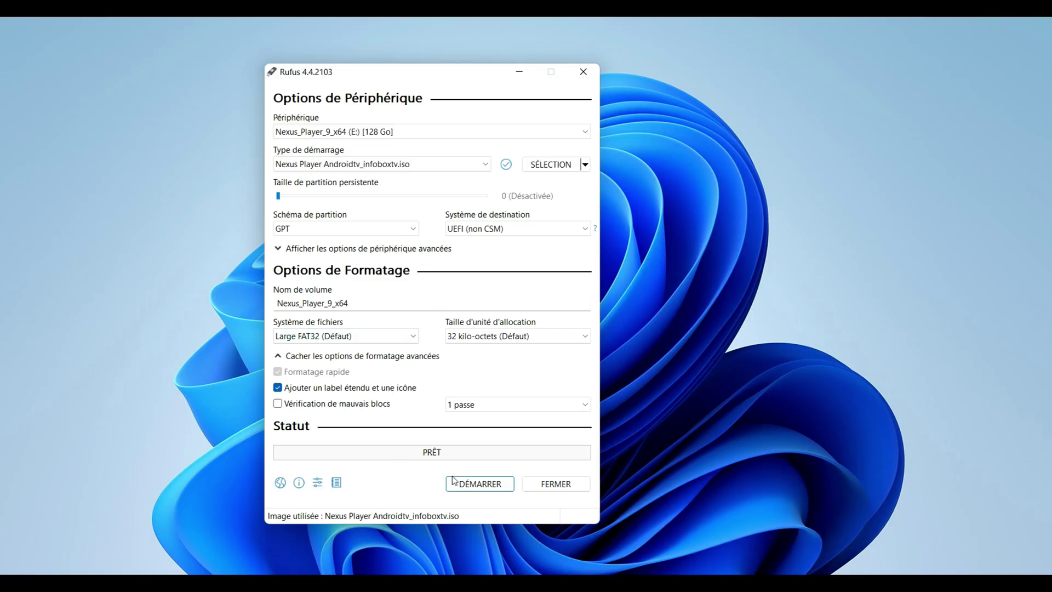
Write the image to the Nexus_Player_9_x64 (E:) drive, accepting the bootloader and data-erasure warnings, and close Rufus when the write ends.
left_click(470, 485)
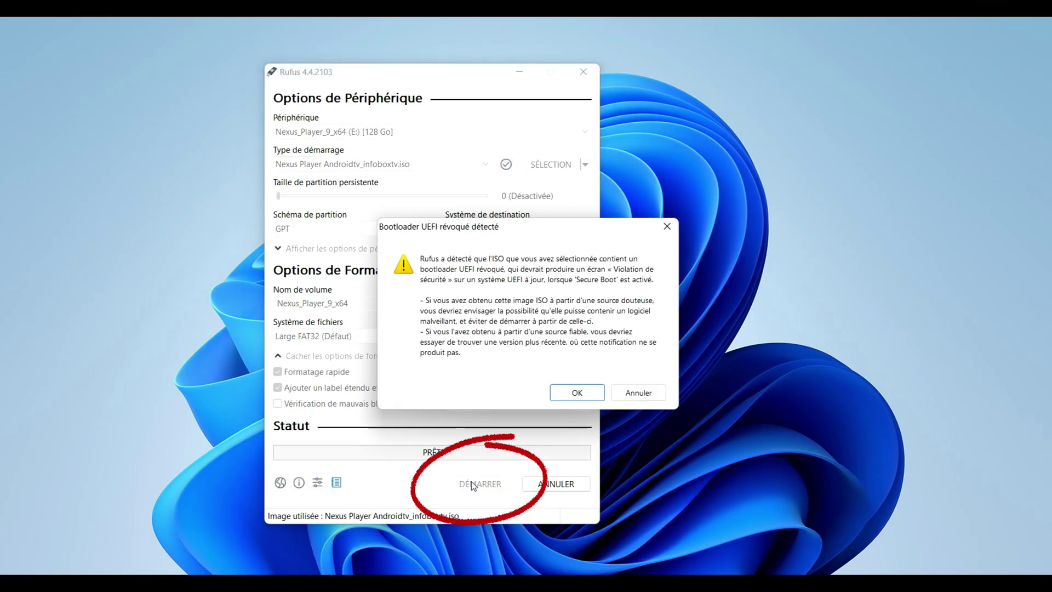
left_click(577, 394)
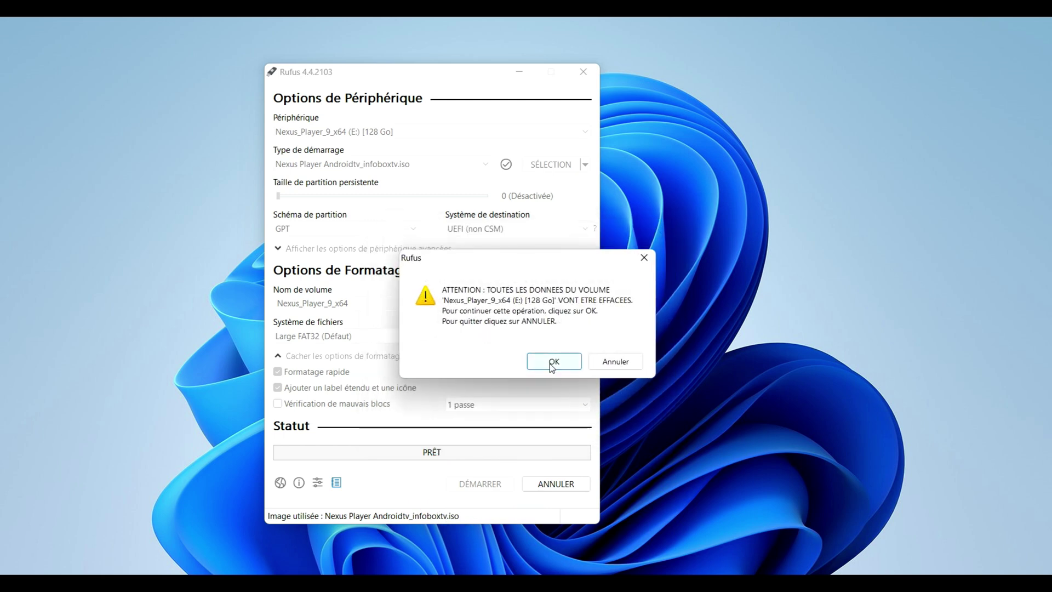
left_click(550, 364)
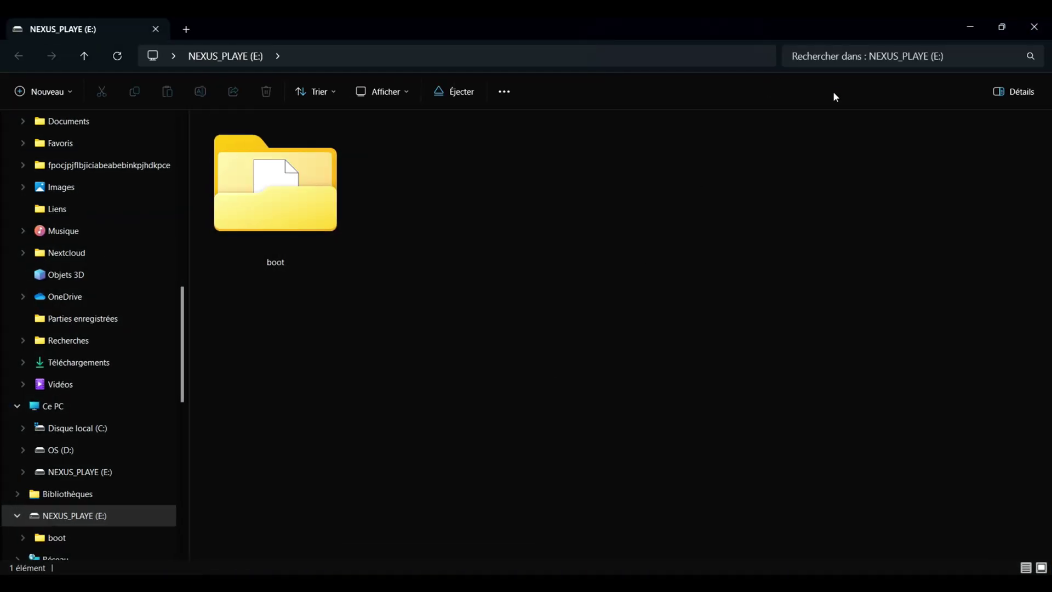
key("alt+F4")
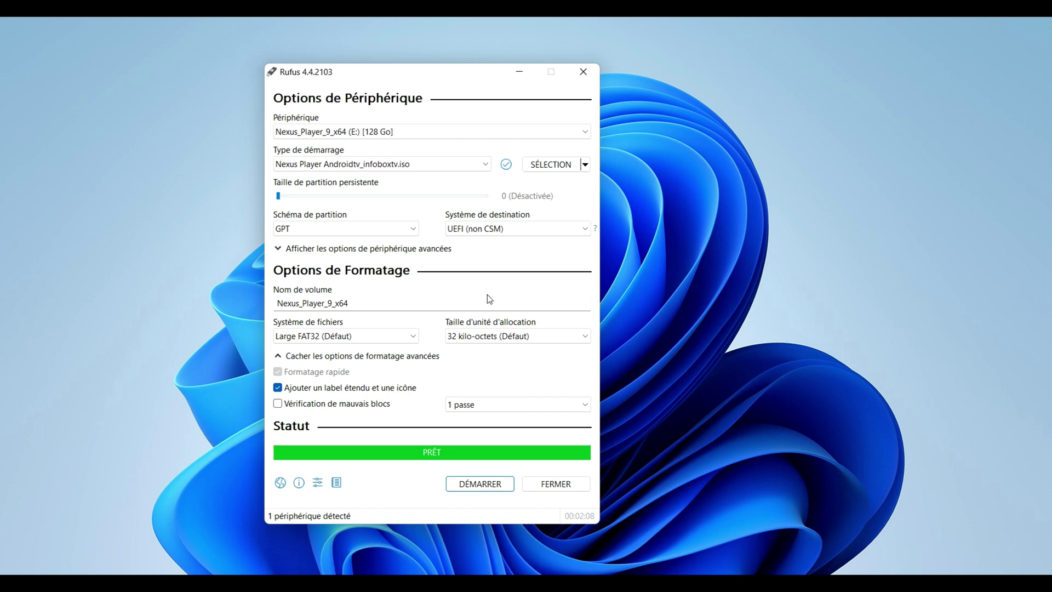
left_click(565, 488)
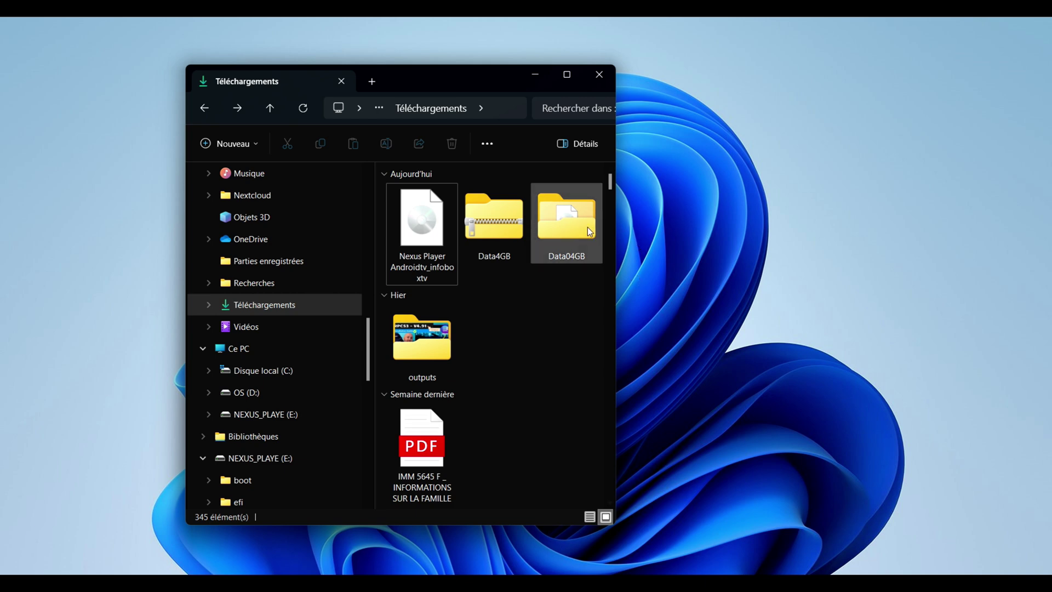
Copy the data image file from the Data04GB folder in Téléchargements to the NEXUS_PLAYE (E:) drive.
mouse_move(492, 234)
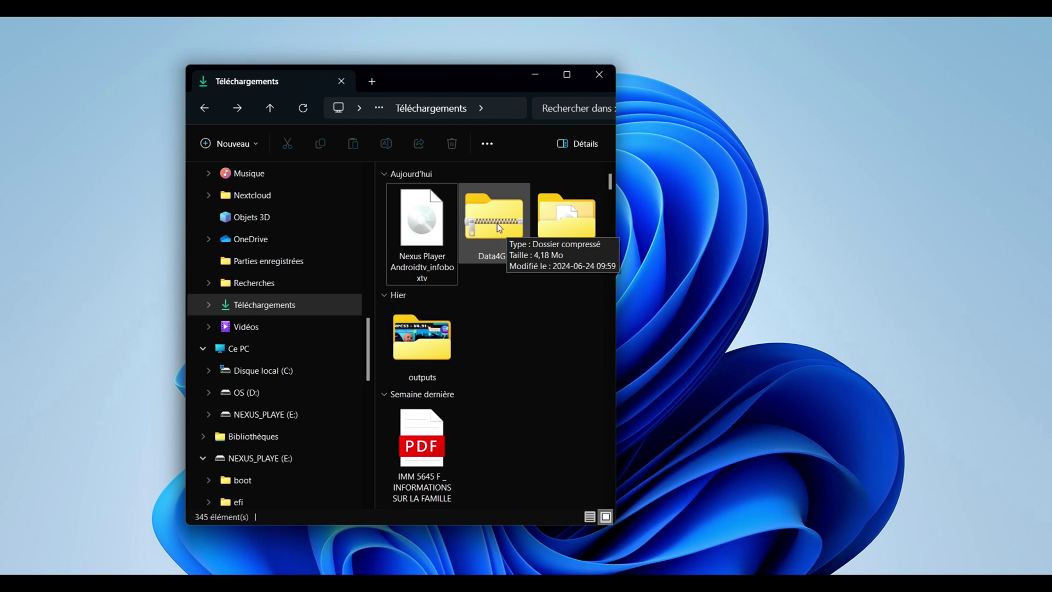
mouse_move(575, 234)
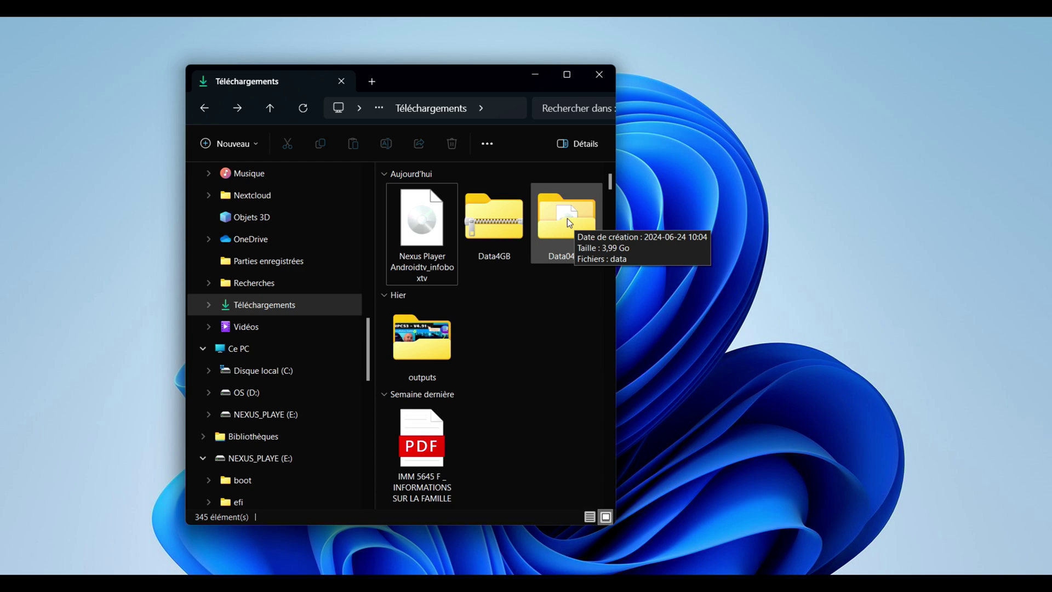
double_click(567, 225)
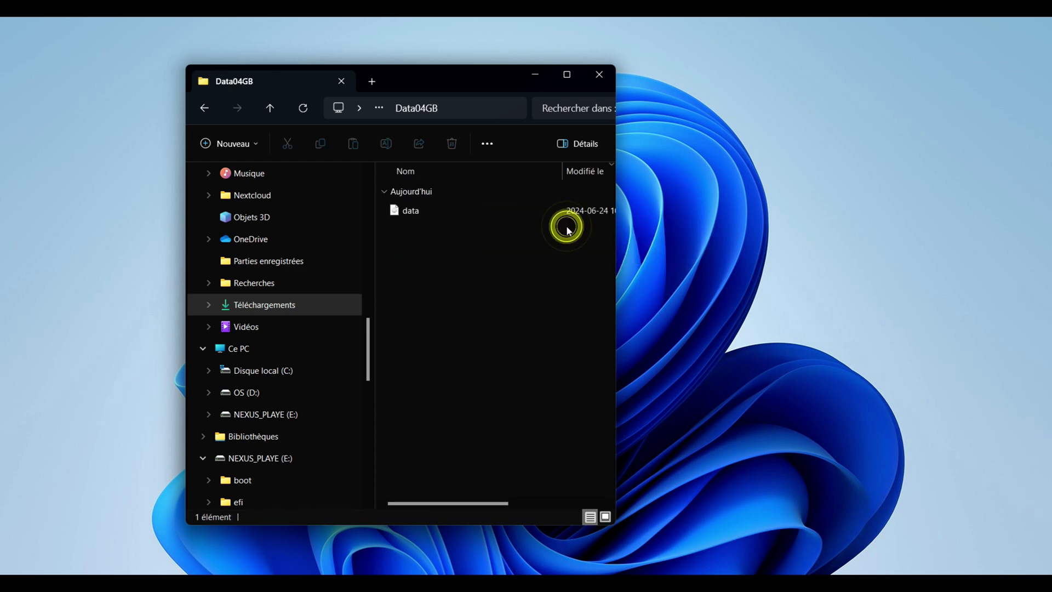
left_click(412, 215)
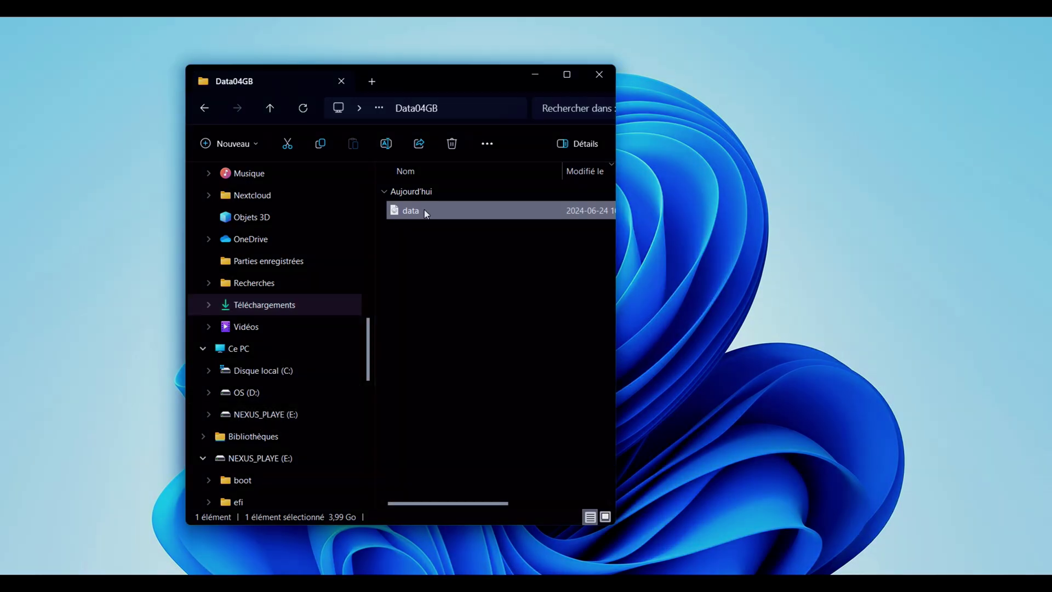
left_click_drag(423, 209, 288, 395)
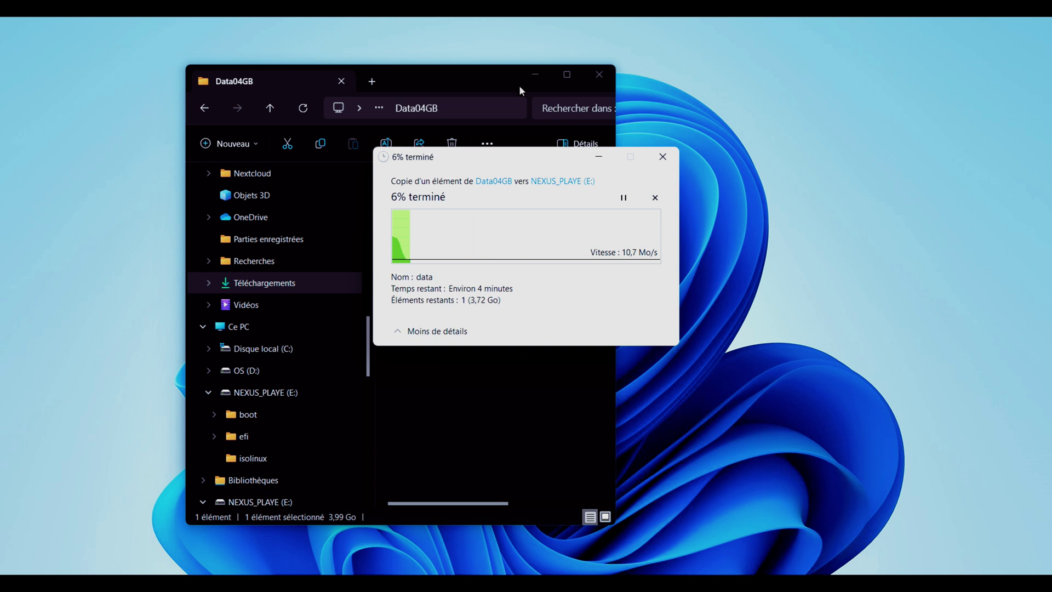
left_click(205, 108)
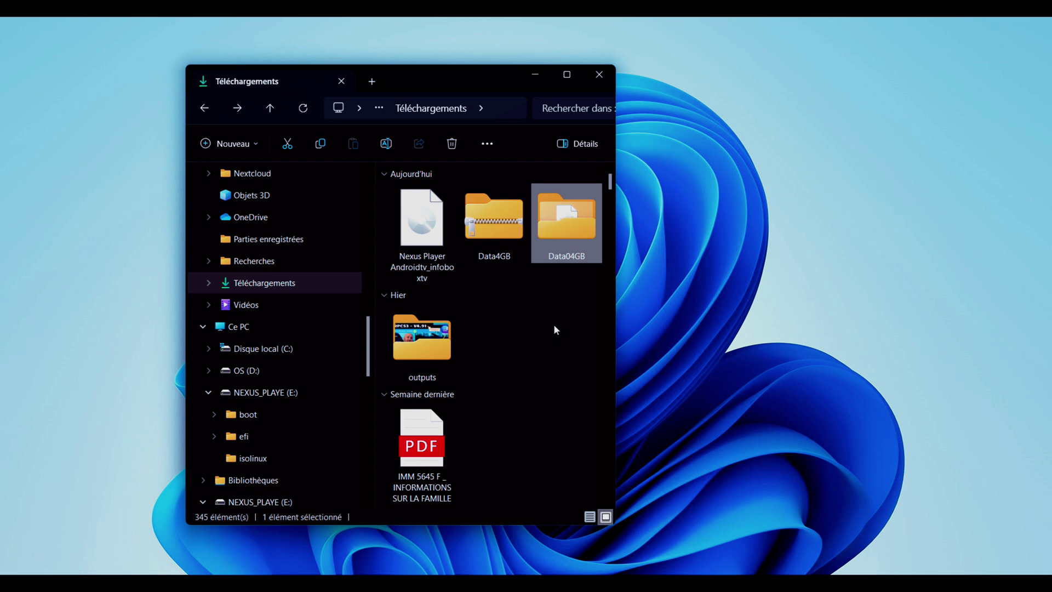
mouse_move(497, 214)
double_click(570, 237)
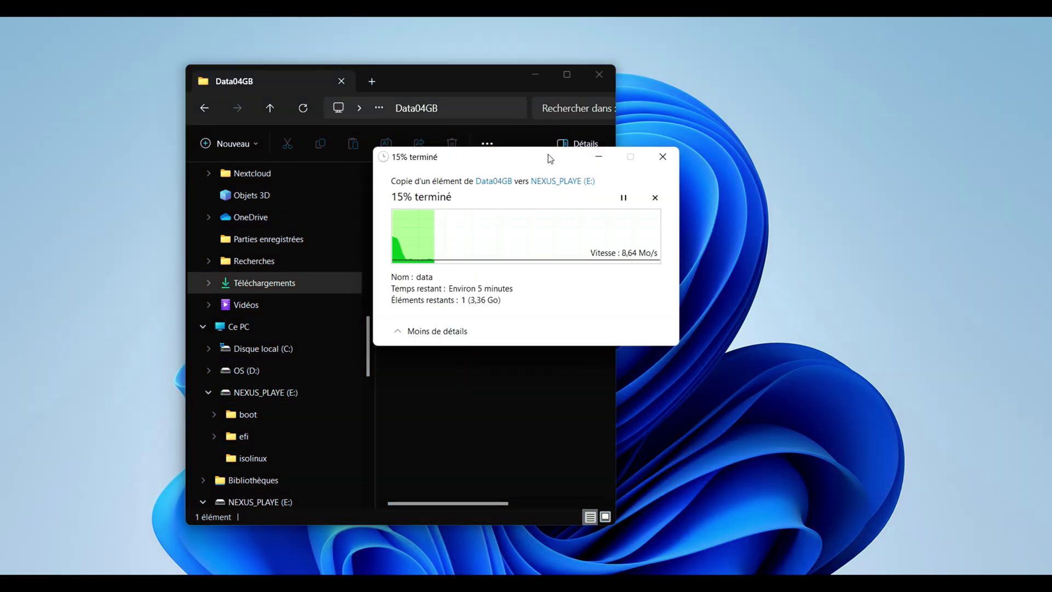
left_click_drag(548, 157, 820, 88)
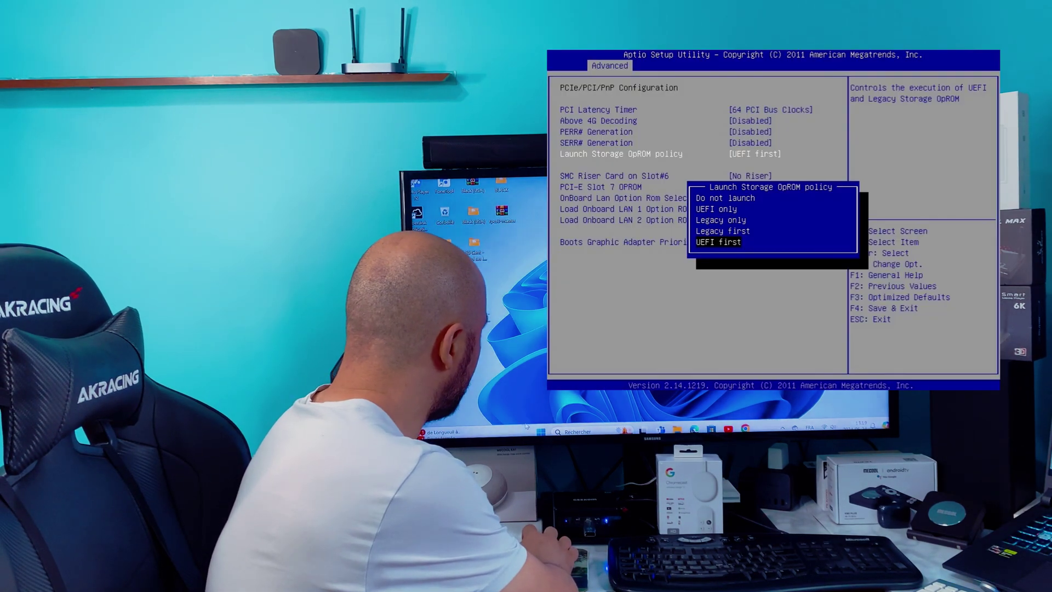
key("super")
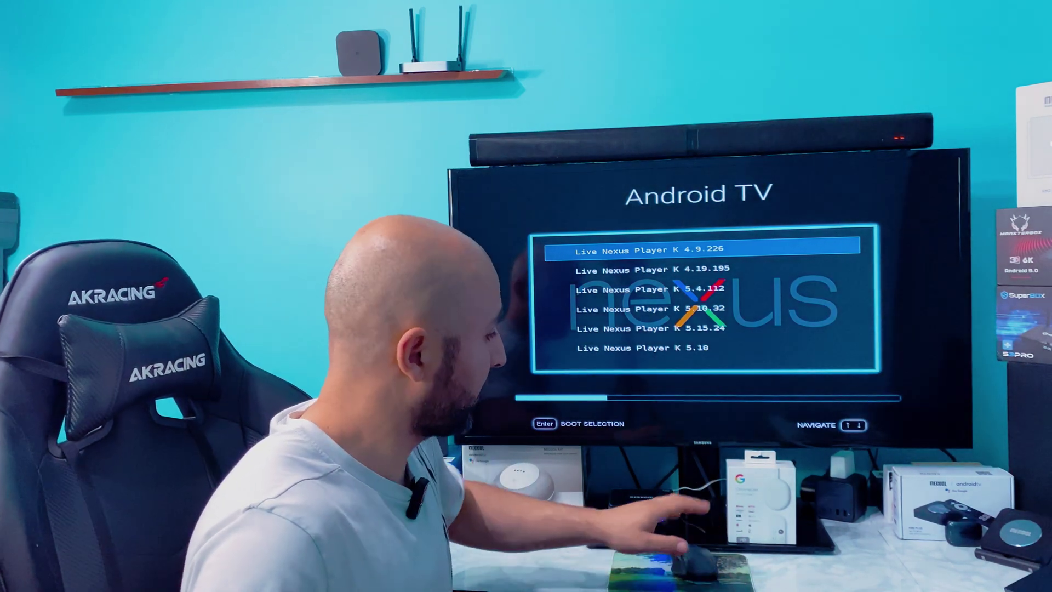
Boot the Live Nexus Player K 5.18 entry from the Android TV boot menu.
key("Down")
key("Down")
key("Down")
key("Down")
key("Down")
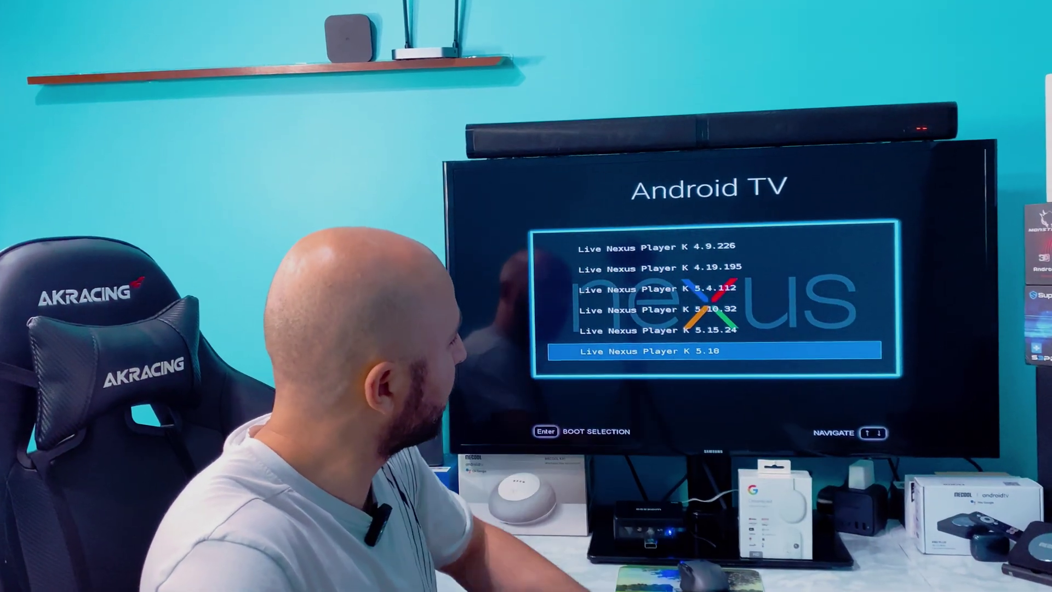
key("Down")
key("Return")
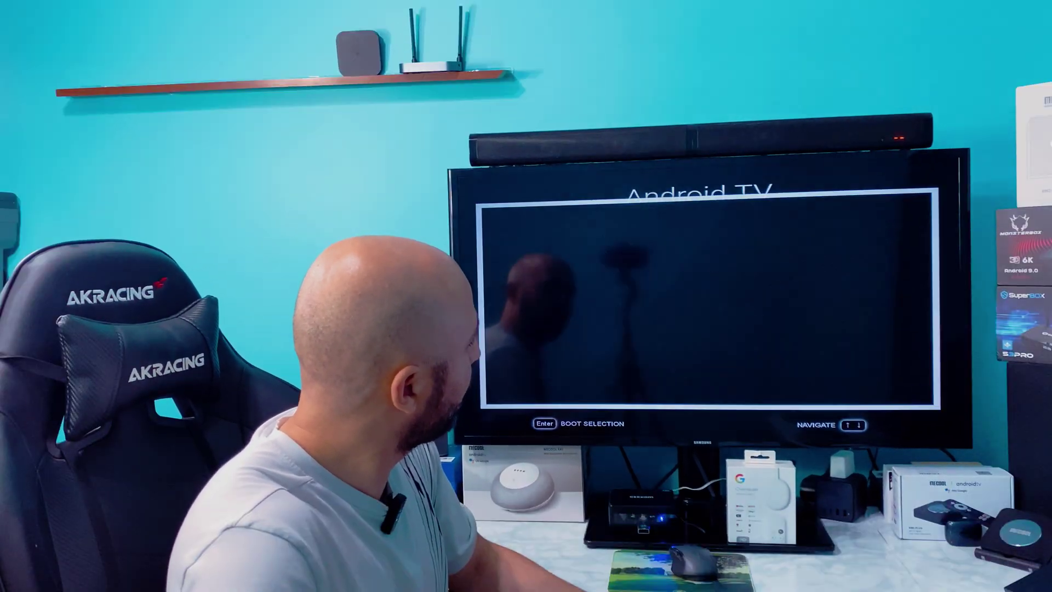